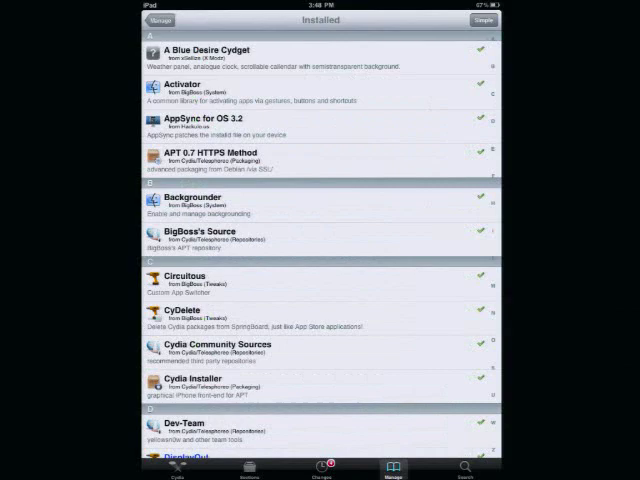
# Step: View the Circuitous package details, then go back to the installed packages list
pyautogui.click(300, 280)
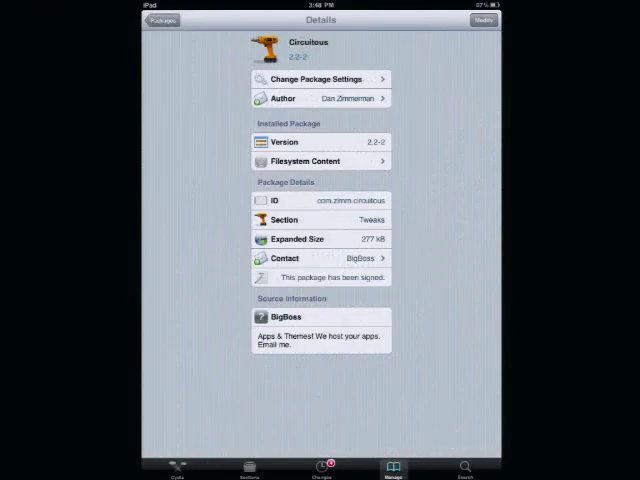
pyautogui.click(162, 20)
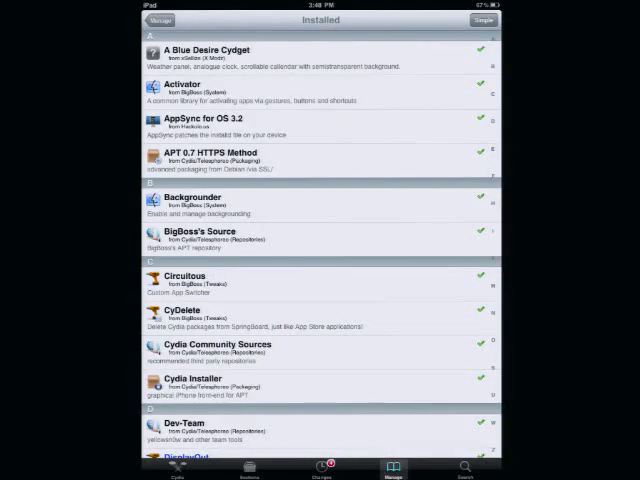
# Step: Leave Cydia, then background Pandora with AC/DC Radio still playing
pyautogui.press('super')
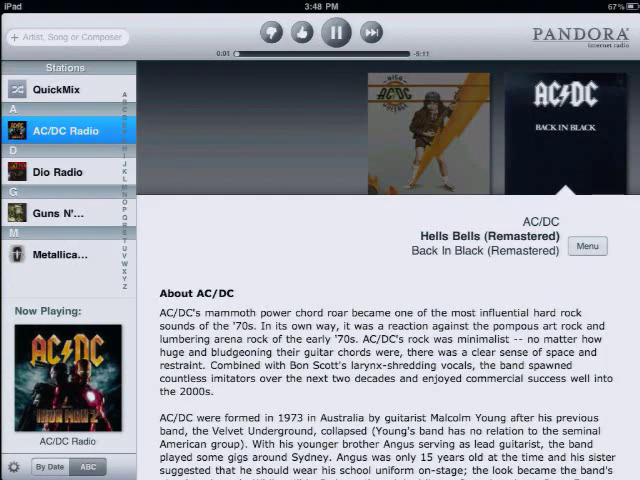
pyautogui.press('Home')
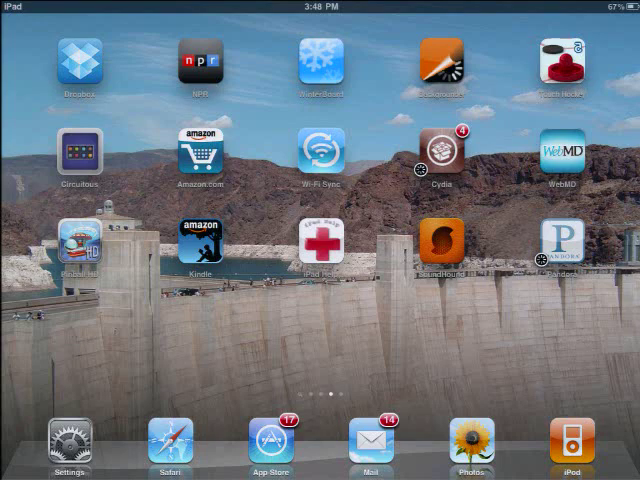
pyautogui.click(562, 62)
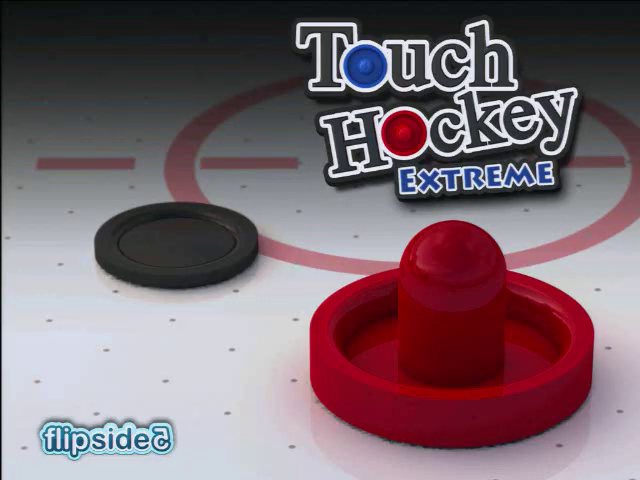